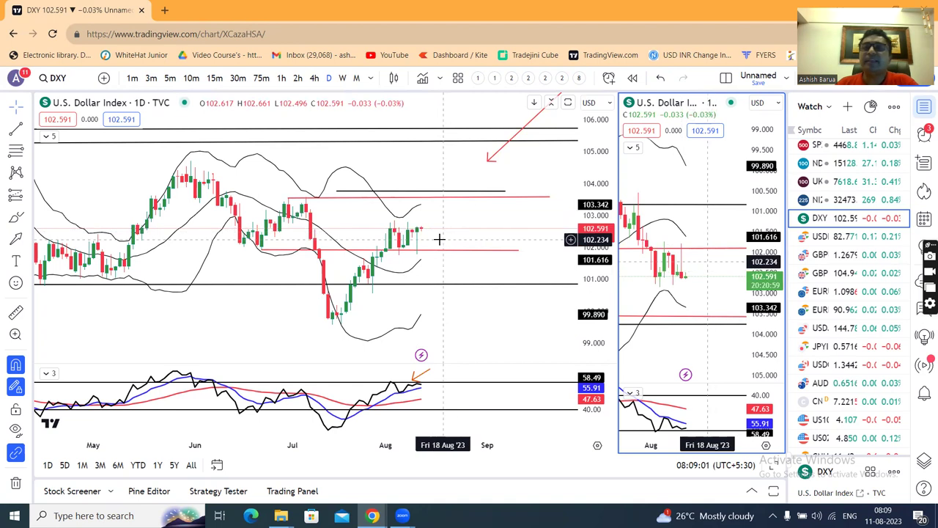
Draw a rectangle around the latest DXY candles just above the red support line
scroll(439, 238, "up", 1)
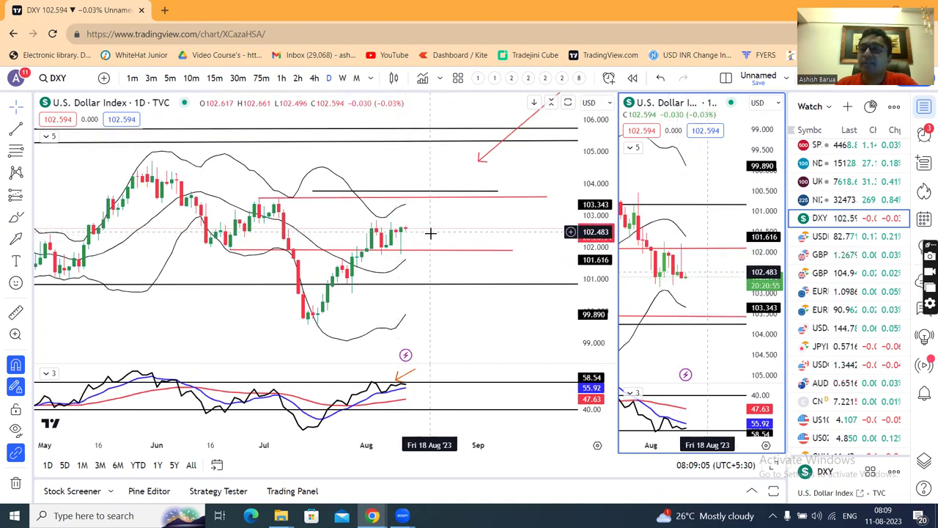
left_click_drag(445, 220, 459, 216)
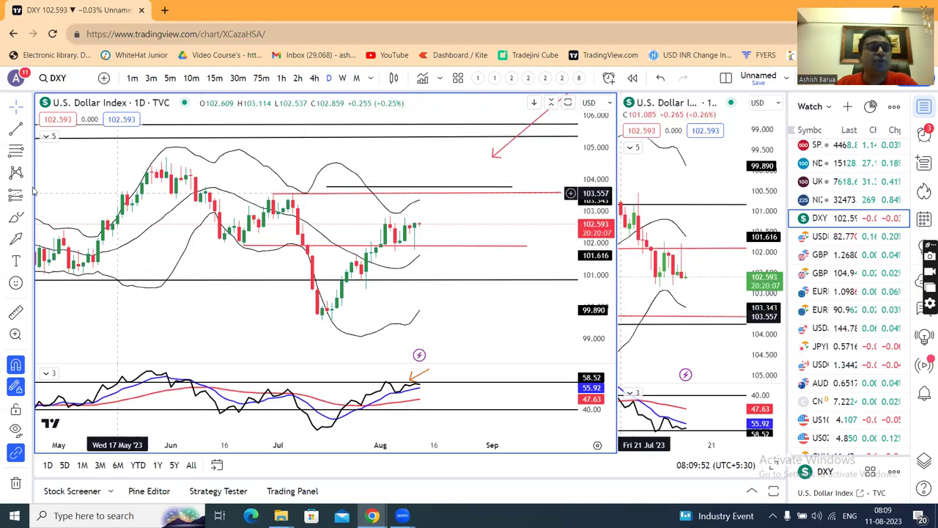
left_click(29, 216)
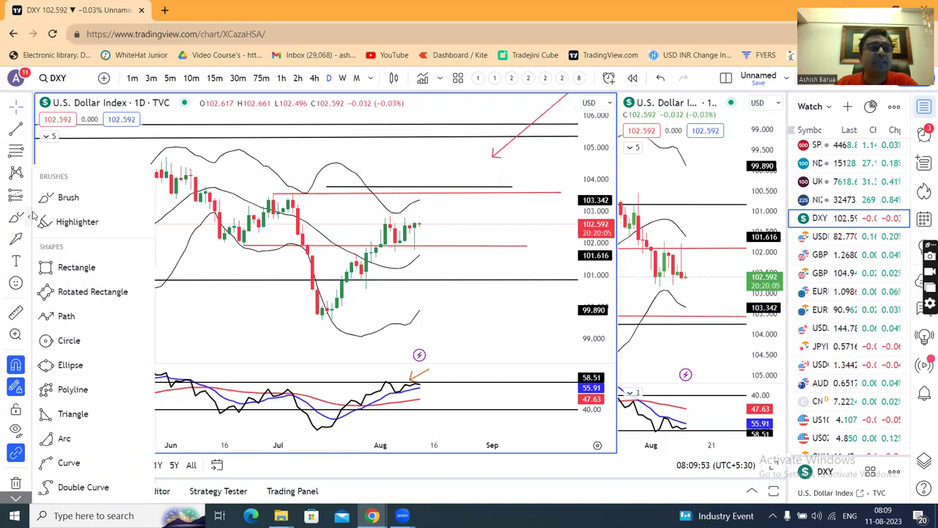
left_click(73, 266)
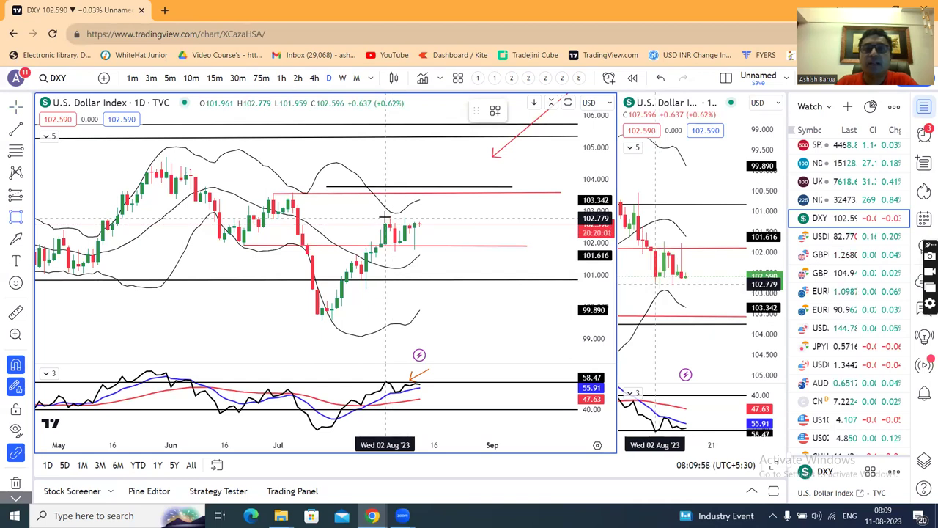
mouse_move(384, 217)
left_mouse_down()
mouse_move(409, 233)
mouse_move(435, 226)
mouse_move(434, 244)
left_mouse_up()
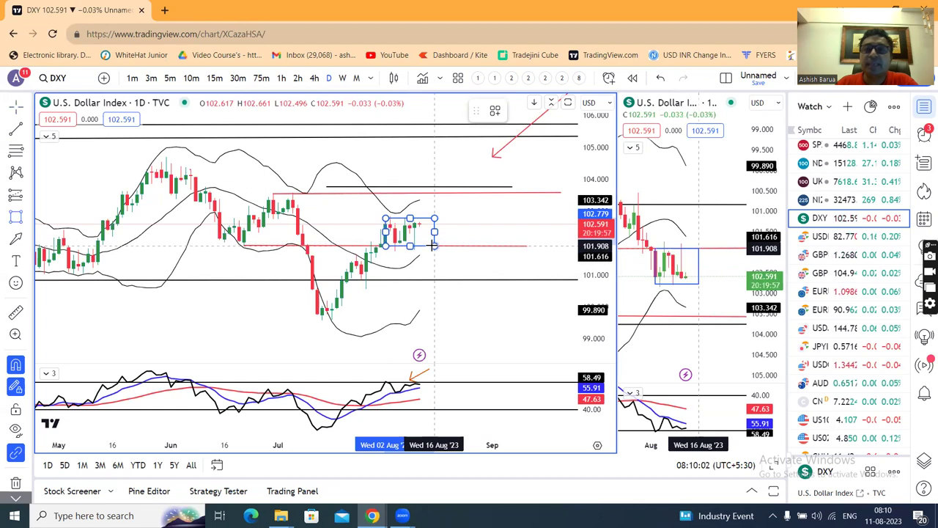
left_click(435, 244)
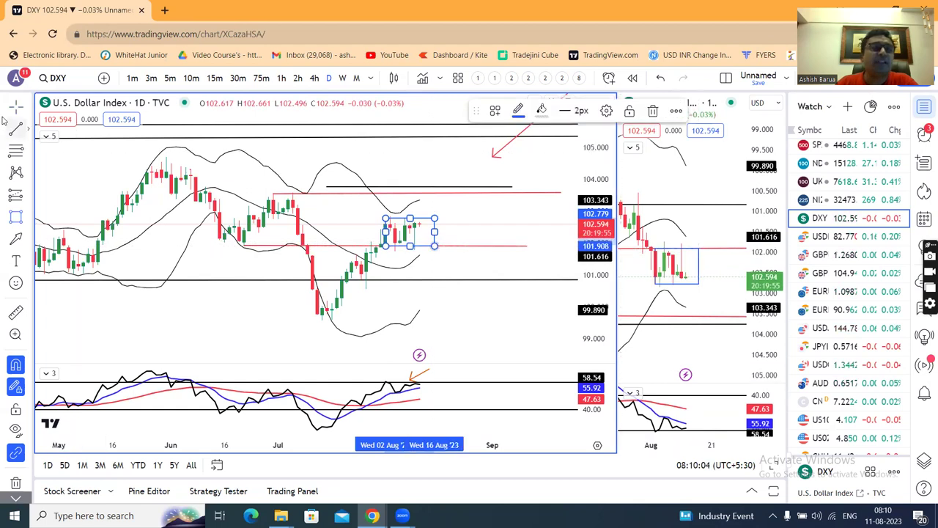
Stretch the box's left edge back to late July, spanning roughly 101.9–102.8
left_click(418, 160)
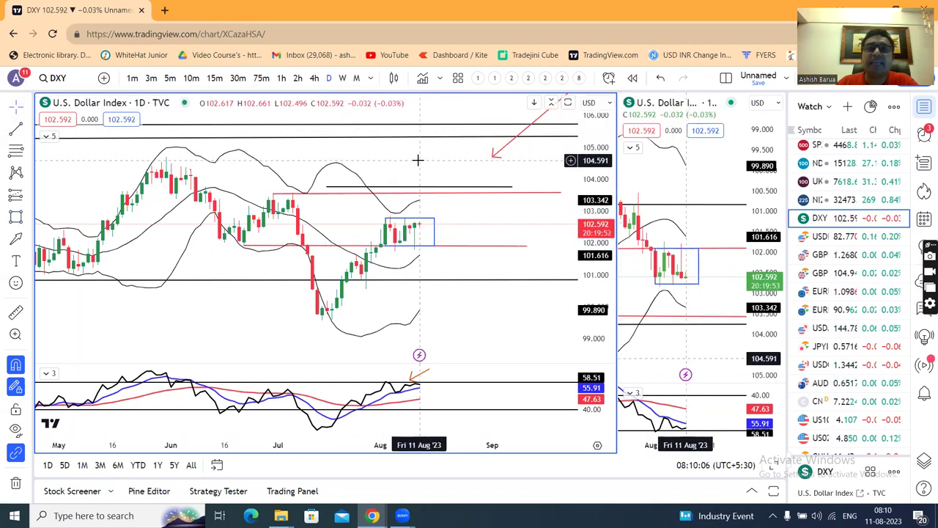
left_click(382, 231)
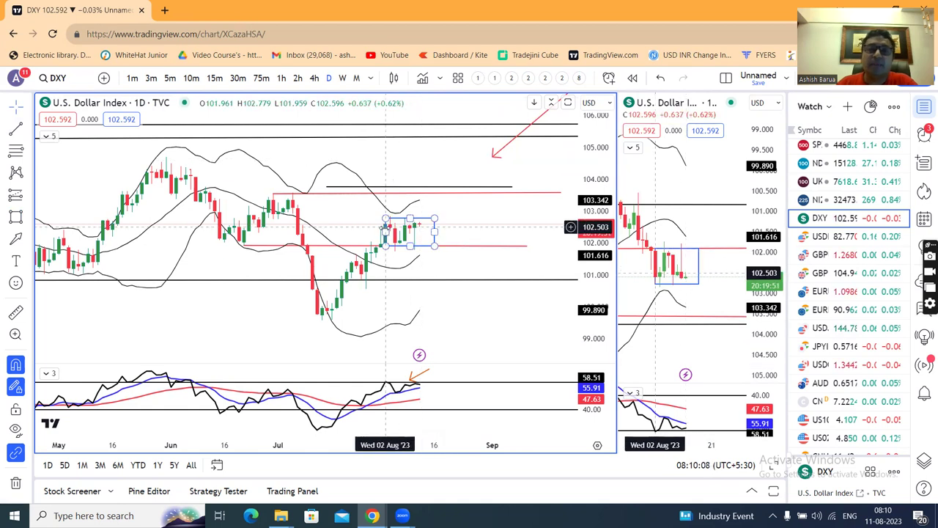
left_click_drag(383, 231, 360, 231)
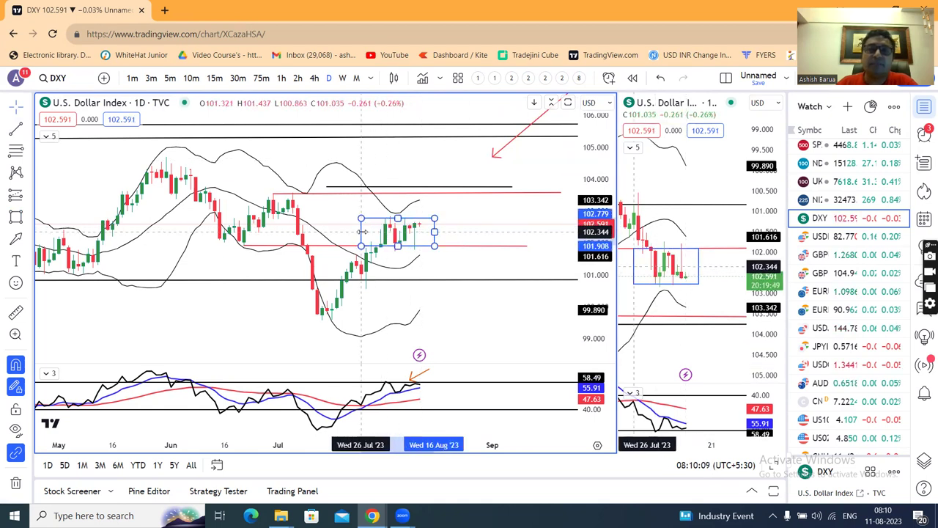
left_click(473, 216)
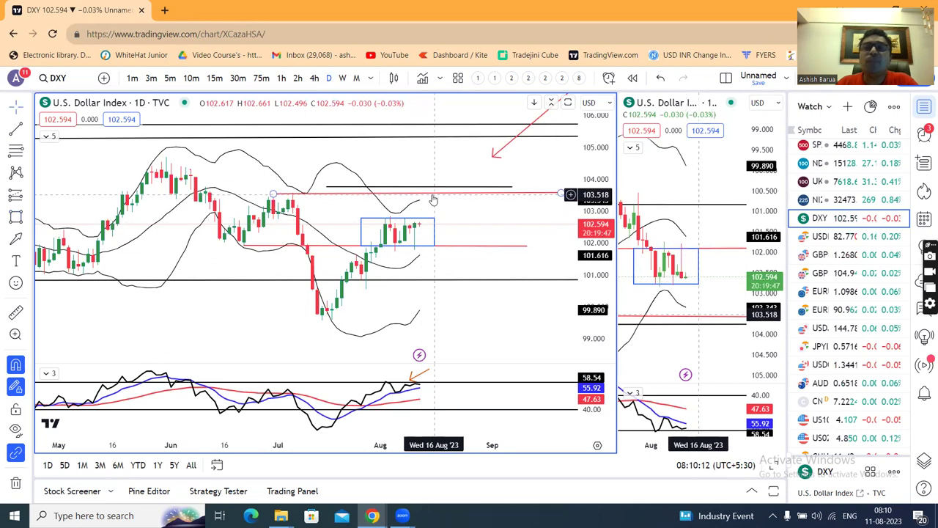
scroll(593, 233, "down", 1)
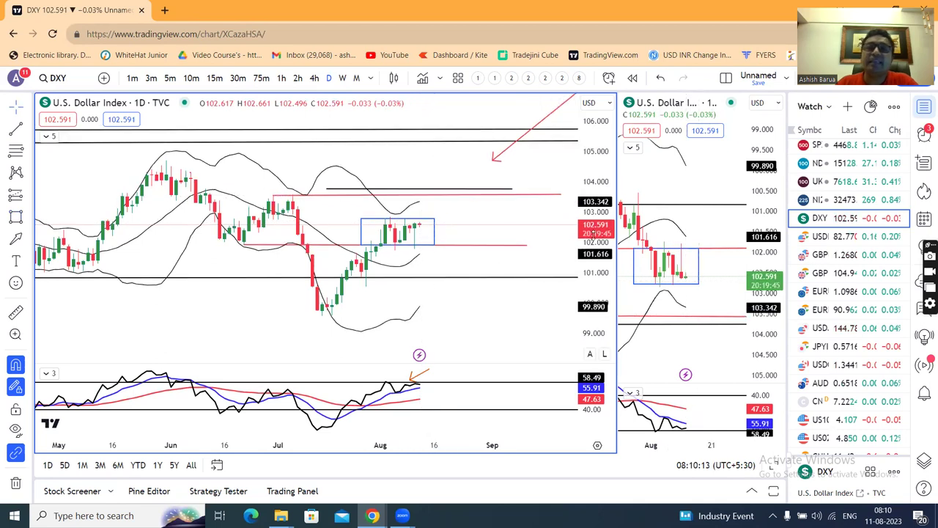
left_click(455, 196)
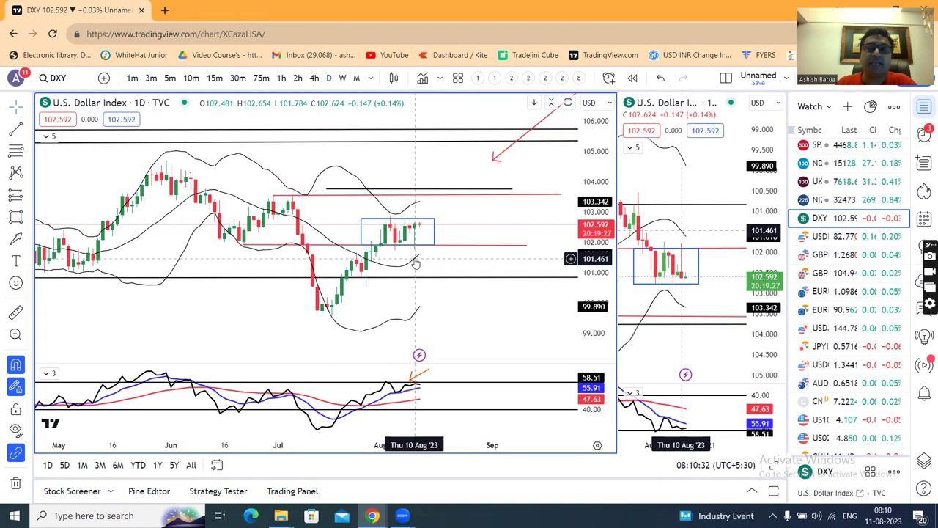
left_click(435, 221)
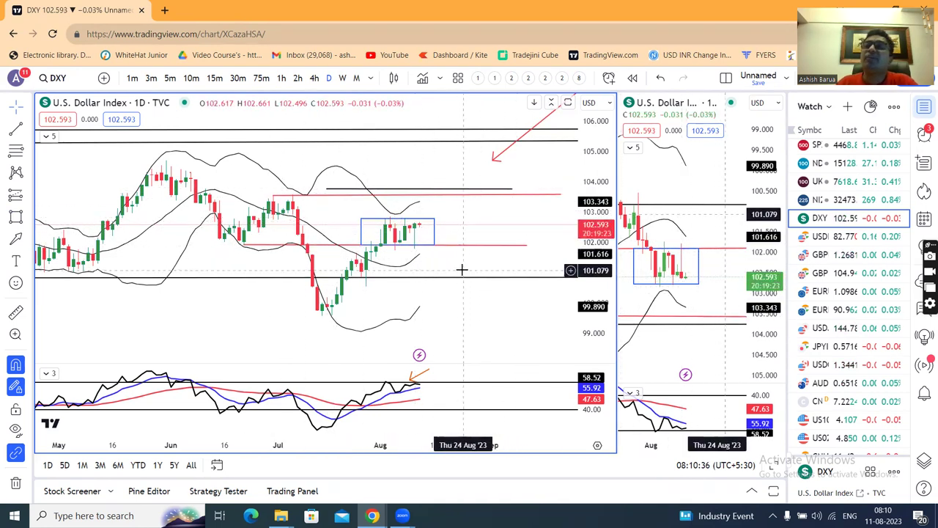
scroll(461, 269, "left", 3)
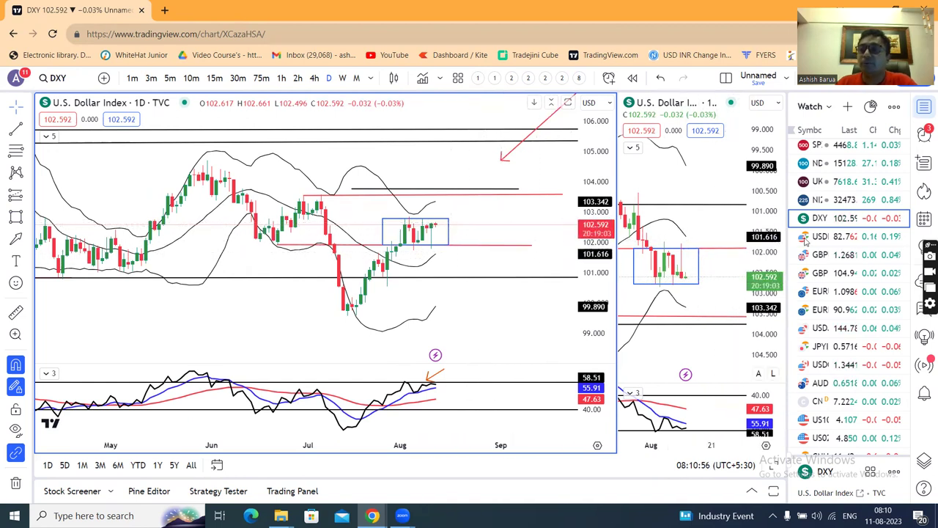
left_click(810, 237)
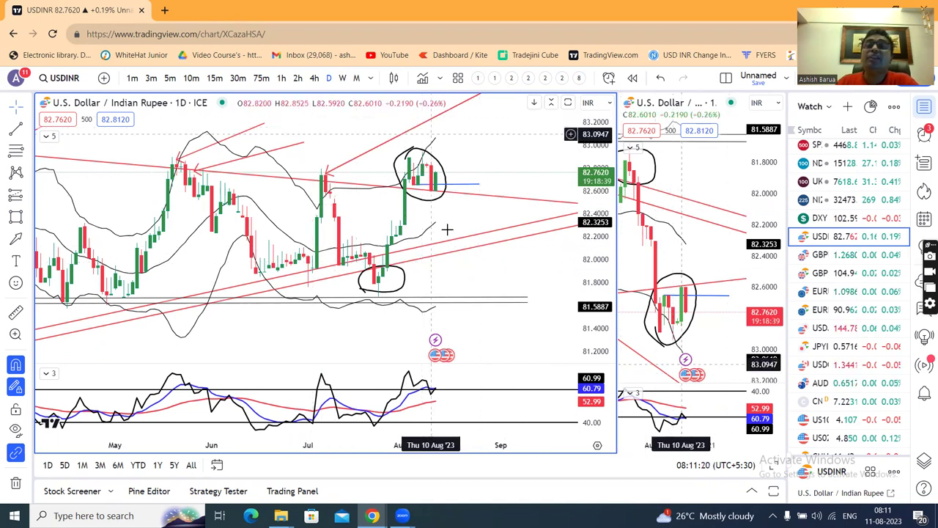
left_click_drag(602, 167, 602, 176)
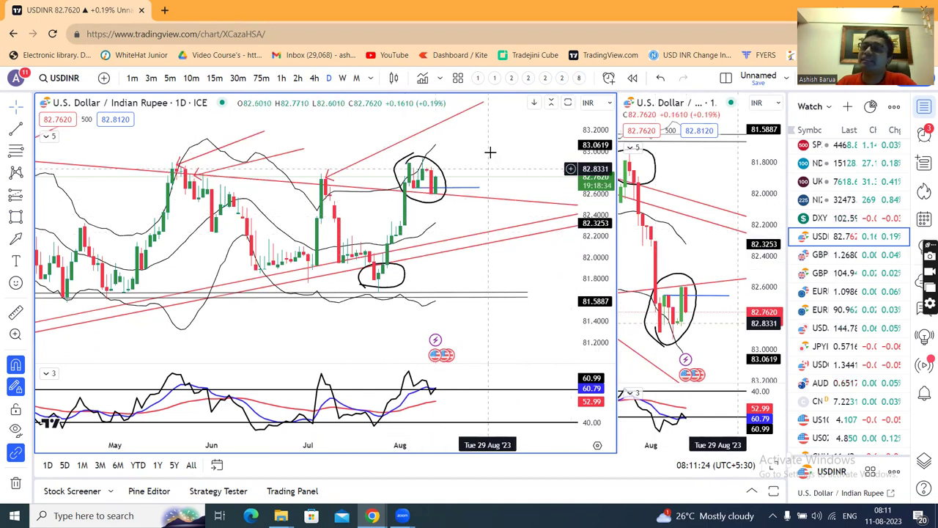
scroll(504, 156, "down", 3)
scroll(503, 156, "down", 2)
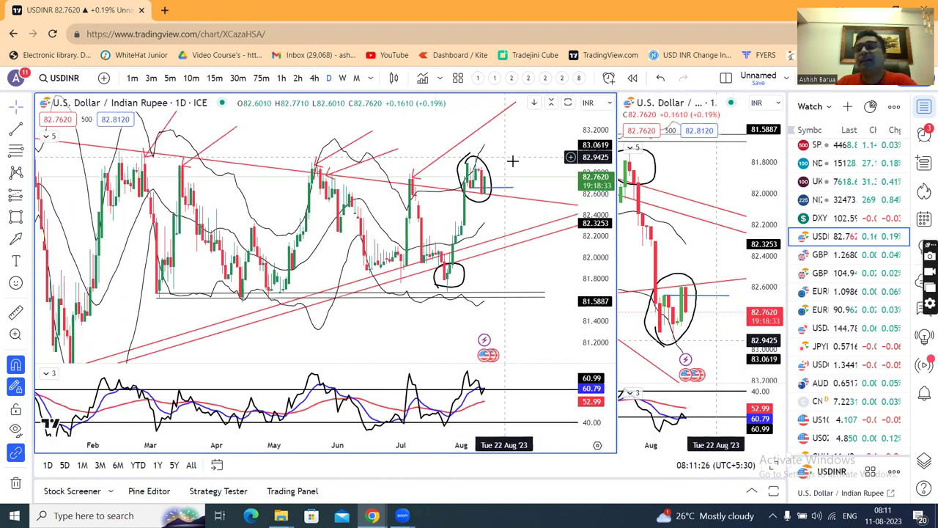
scroll(513, 160, "up", 3)
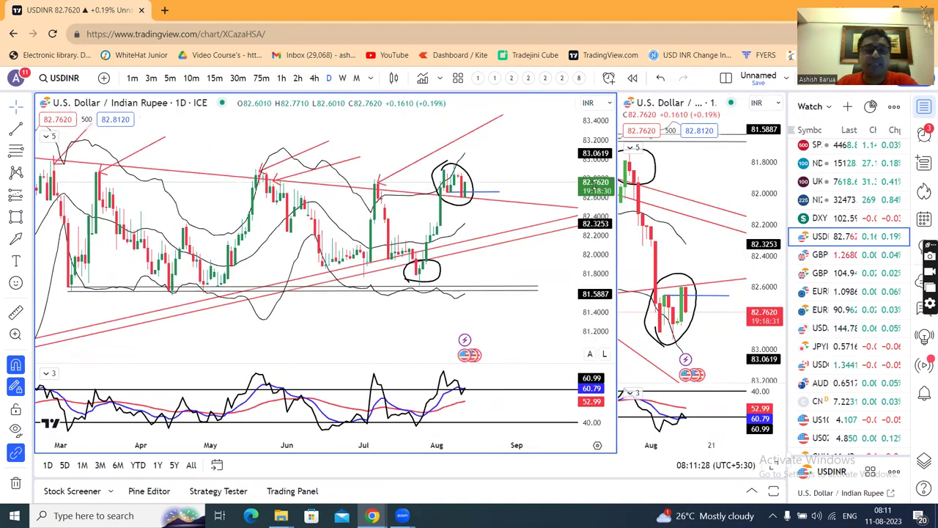
left_click_drag(402, 149, 444, 151)
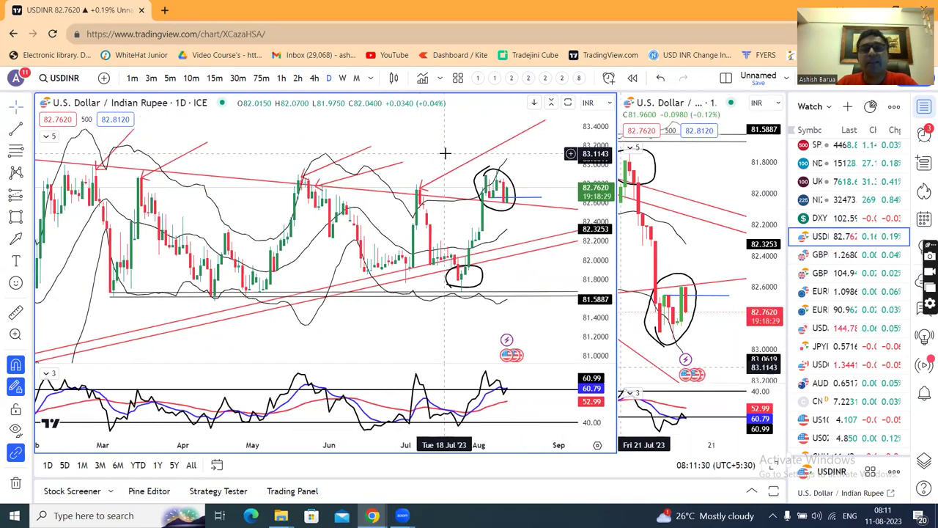
scroll(542, 166, "down", 1)
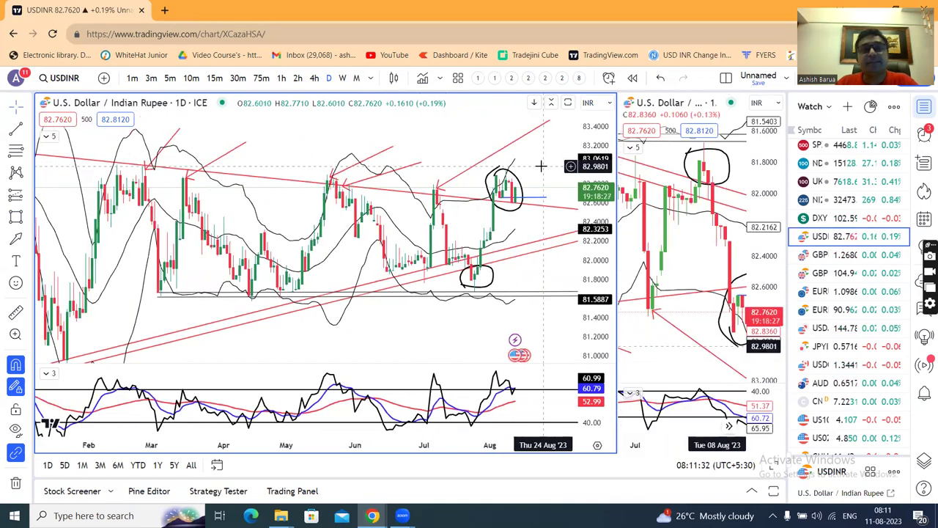
scroll(541, 167, "down", 1)
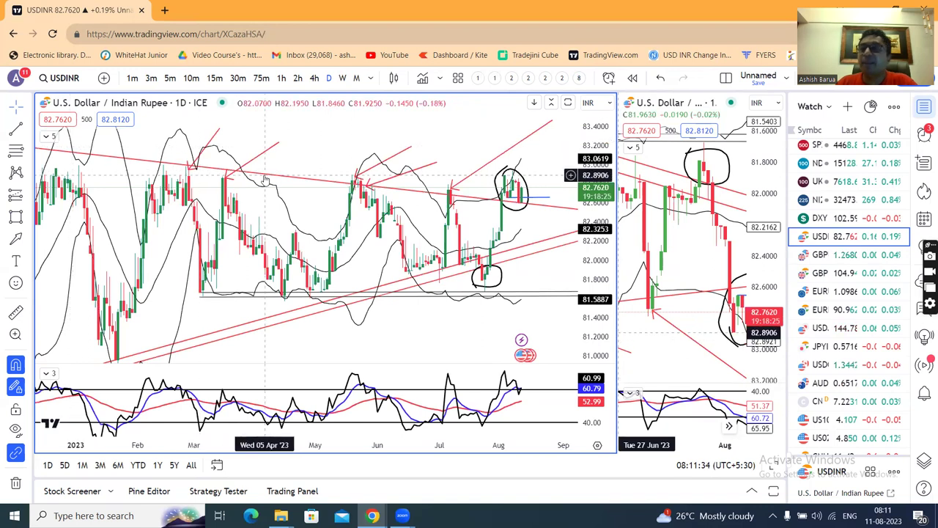
scroll(293, 154, "up", 2)
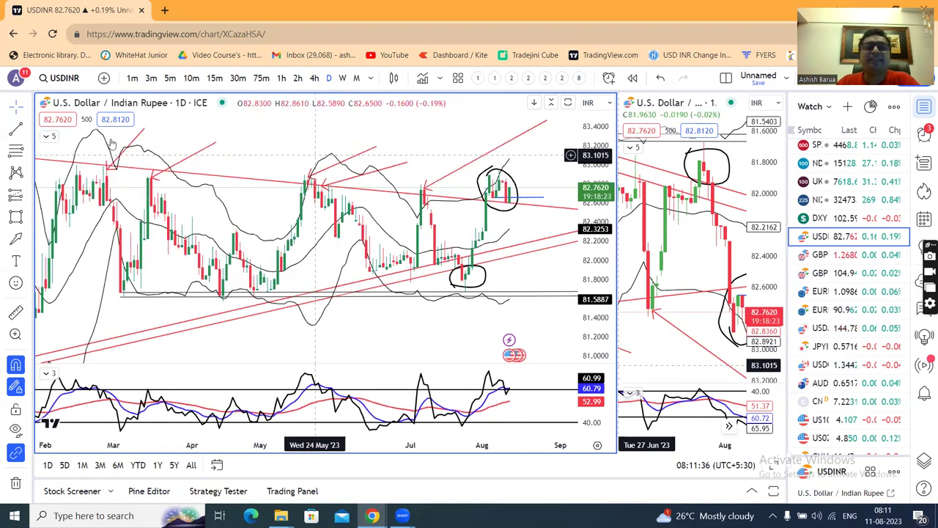
scroll(268, 145, "right", 2)
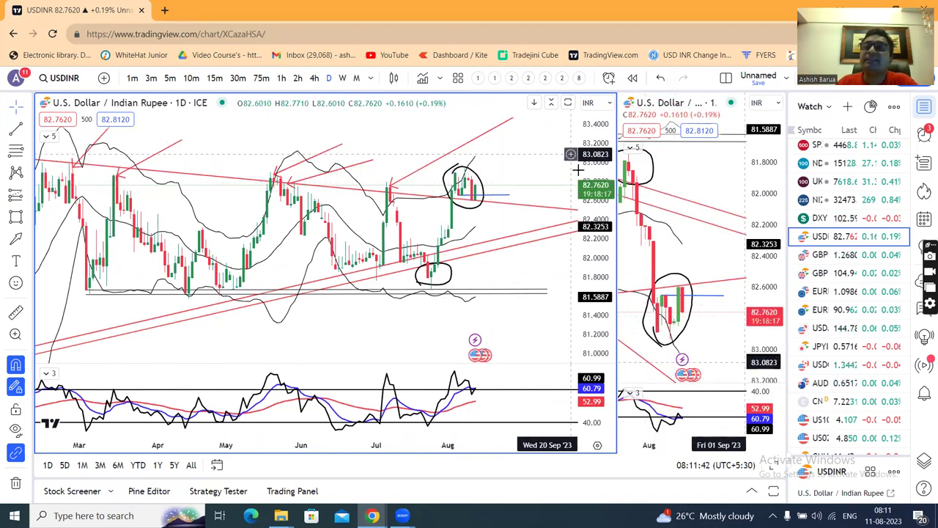
double_click(773, 196)
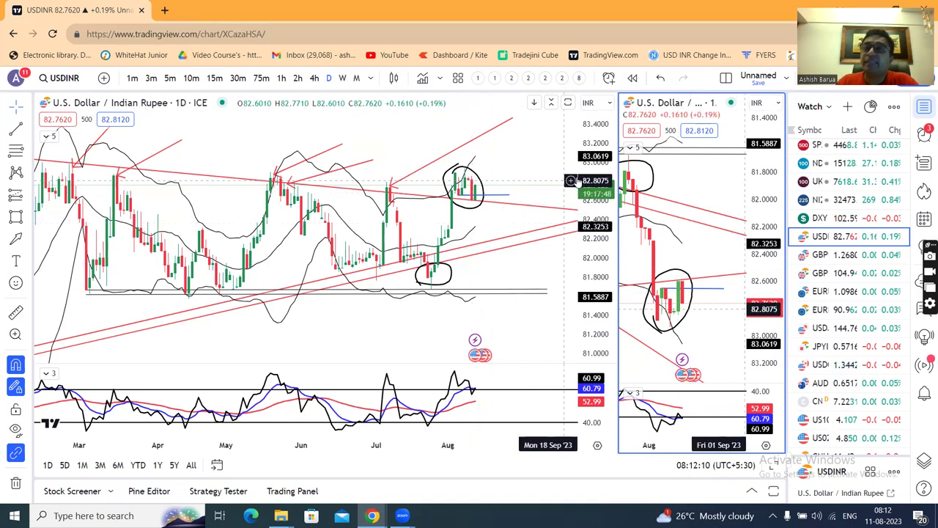
left_click(485, 219)
scroll(497, 226, "down", 1)
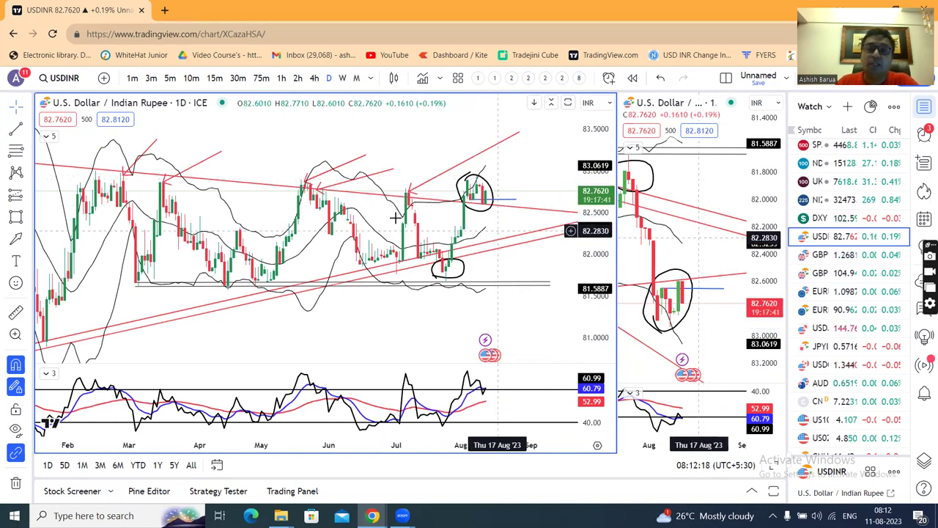
scroll(536, 260, "down", 1)
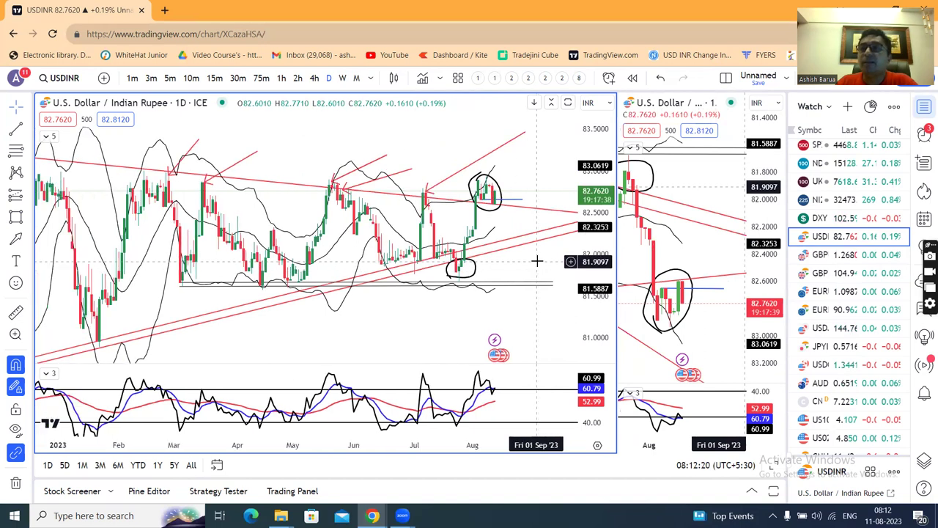
scroll(536, 260, "up", 1)
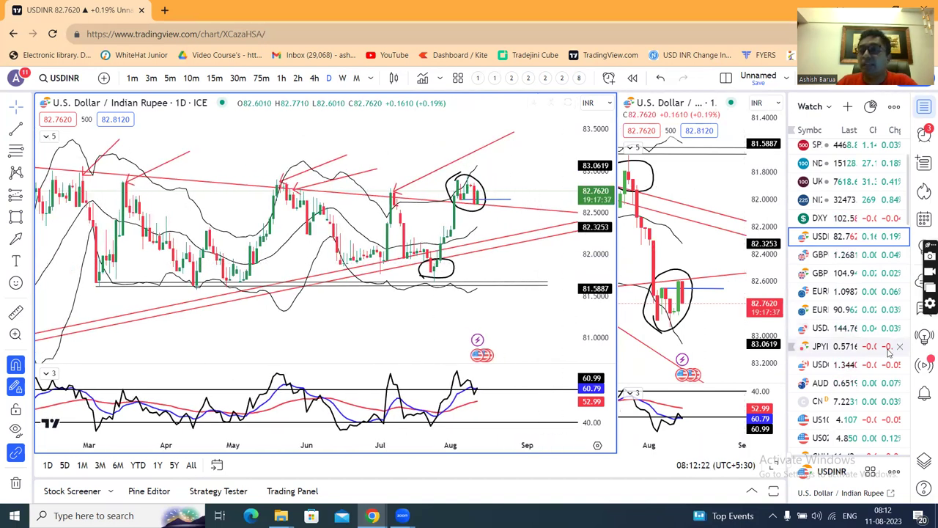
Load the GBP/USD daily chart, zoom in, and select the support line near 1.2603
left_click(829, 254)
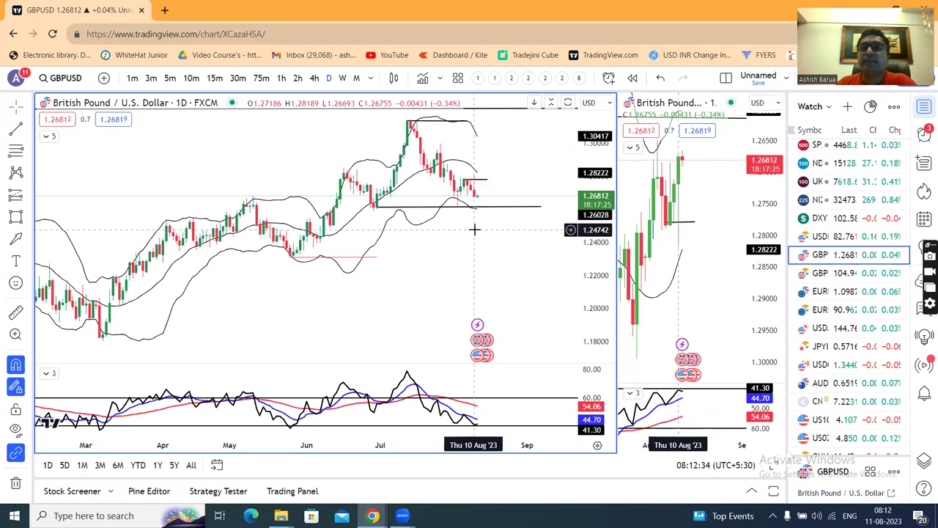
scroll(475, 229, "up", 2)
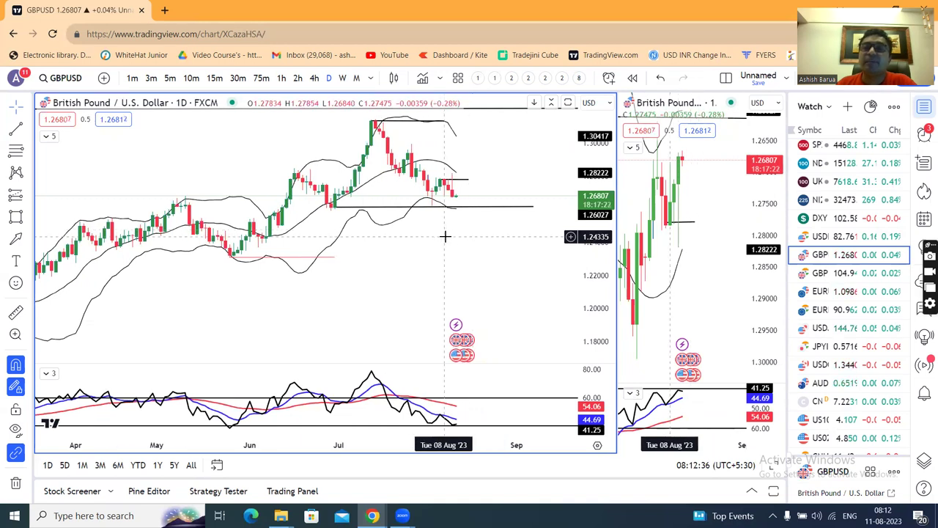
scroll(455, 239, "up", 1)
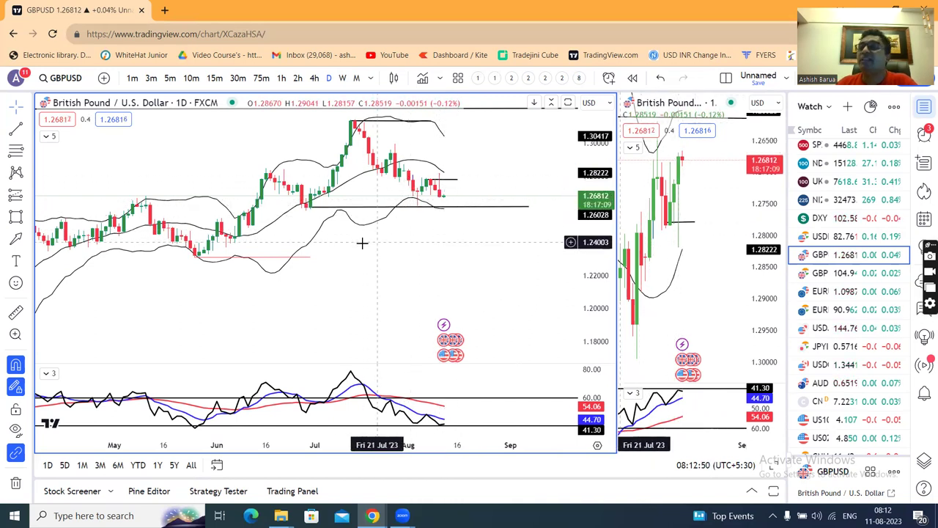
left_click(420, 209)
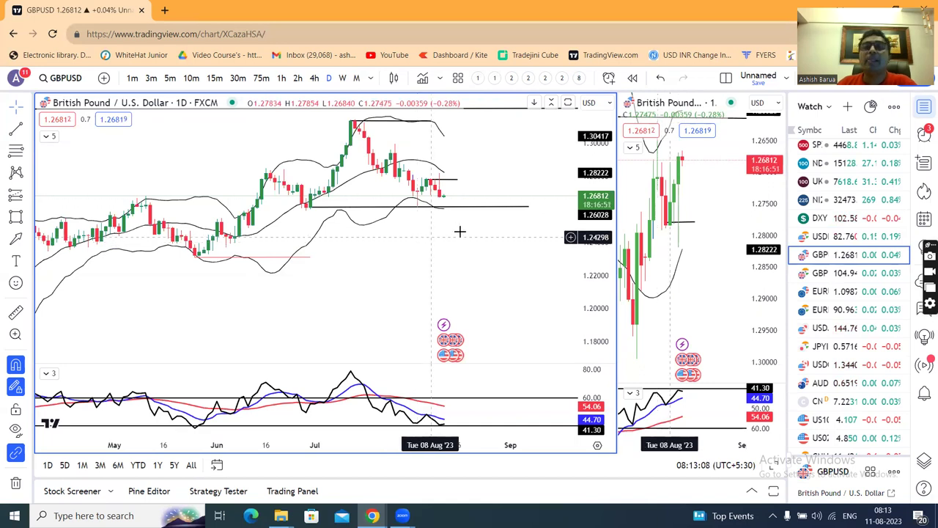
Show the GBP/INR daily chart zoomed out to its levels near 104.38 and 105.61
left_click(824, 274)
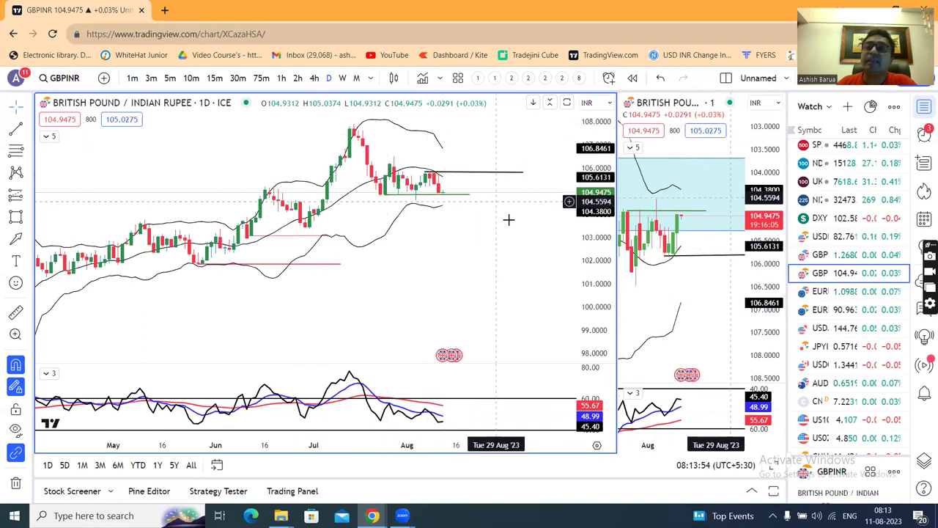
scroll(513, 227, "down", 2)
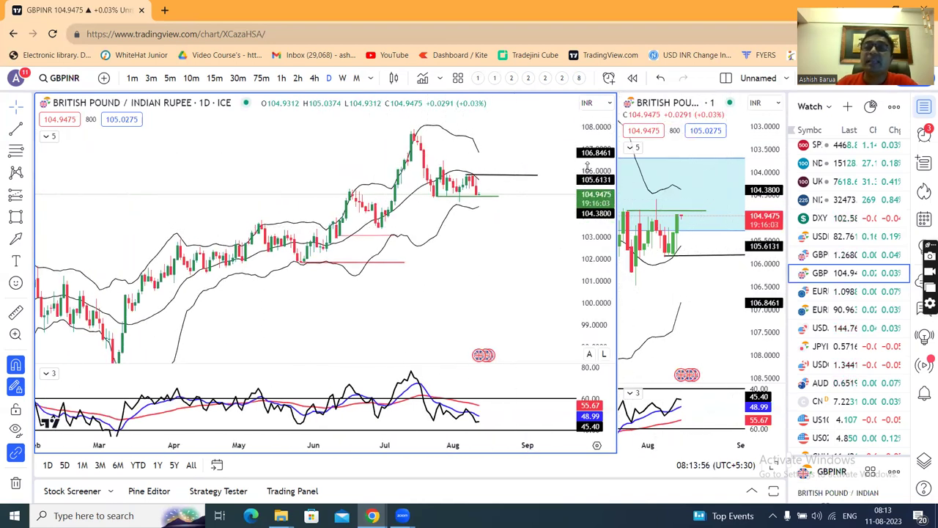
Load the EUR/USD daily chart and pan and zoom around its recent candles
left_click(846, 296)
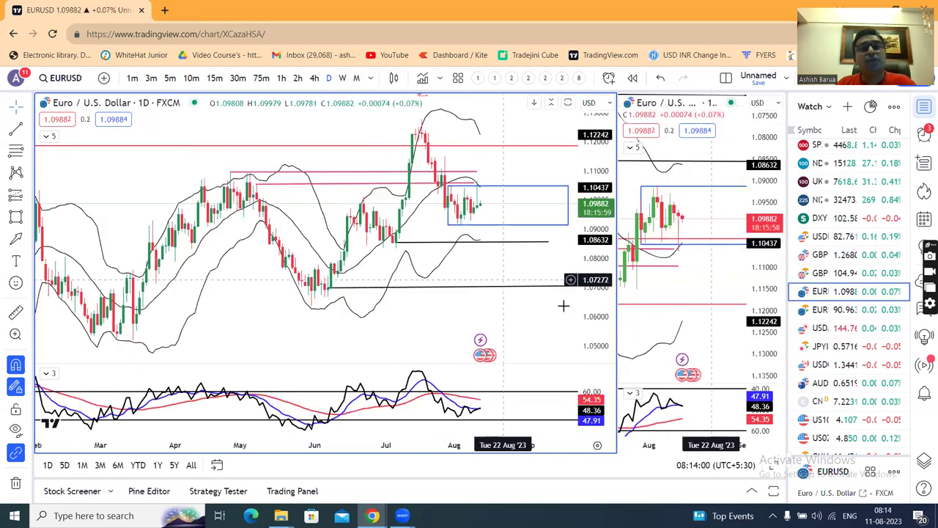
left_click_drag(499, 256, 444, 261)
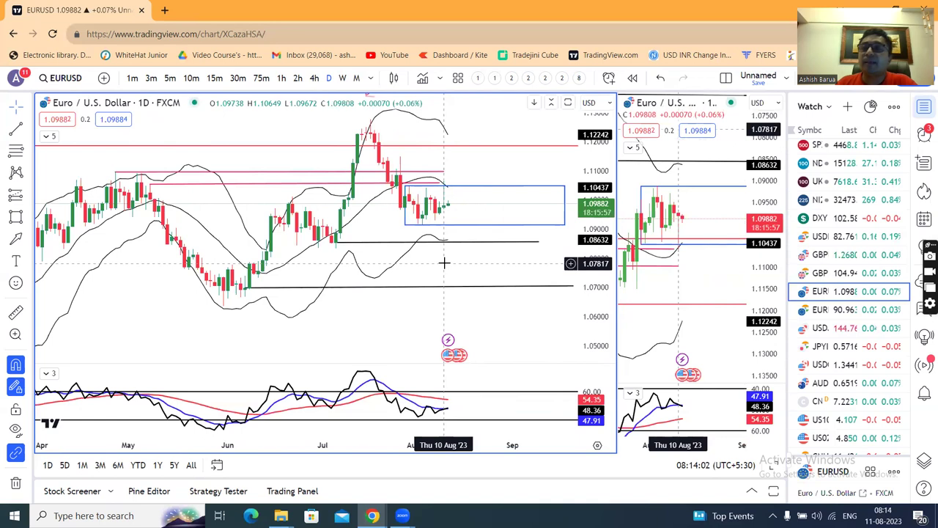
scroll(444, 262, "up", 2)
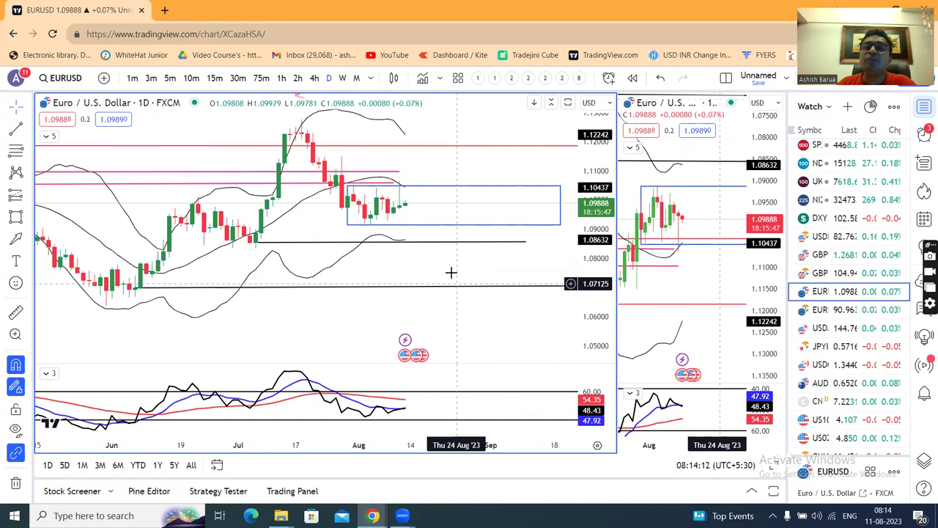
mouse_move(408, 267)
left_mouse_down()
mouse_move(436, 268)
mouse_move(410, 267)
left_mouse_up()
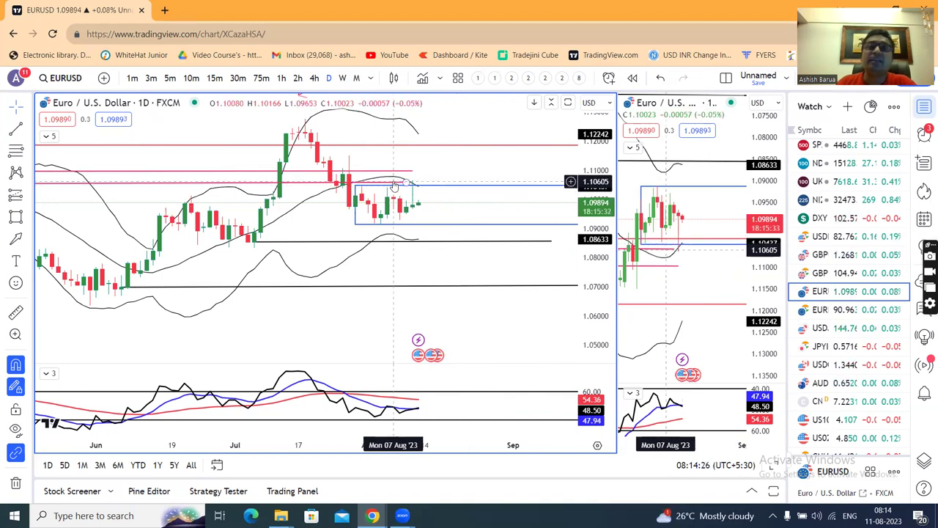
Select EUR/USD's blue range box, then bring up the EUR/INR daily chart
scroll(524, 266, "down", 1)
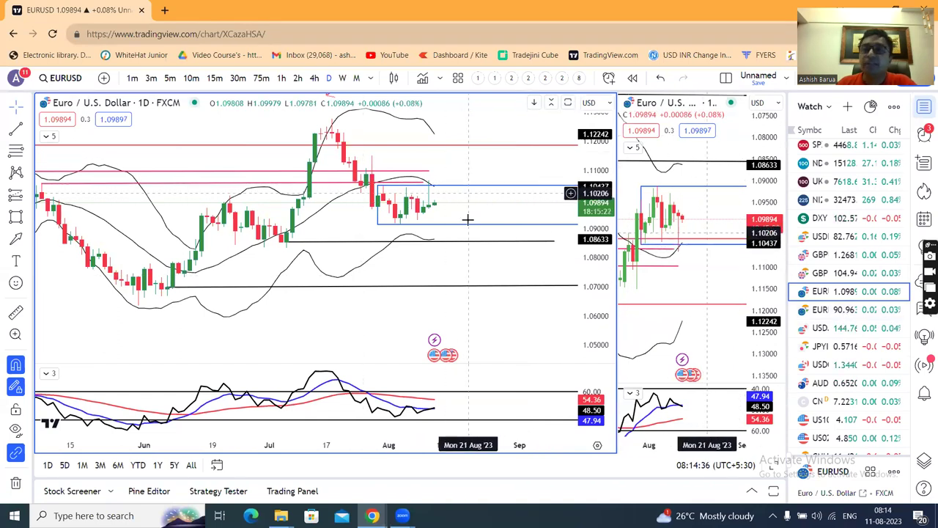
left_click(483, 183)
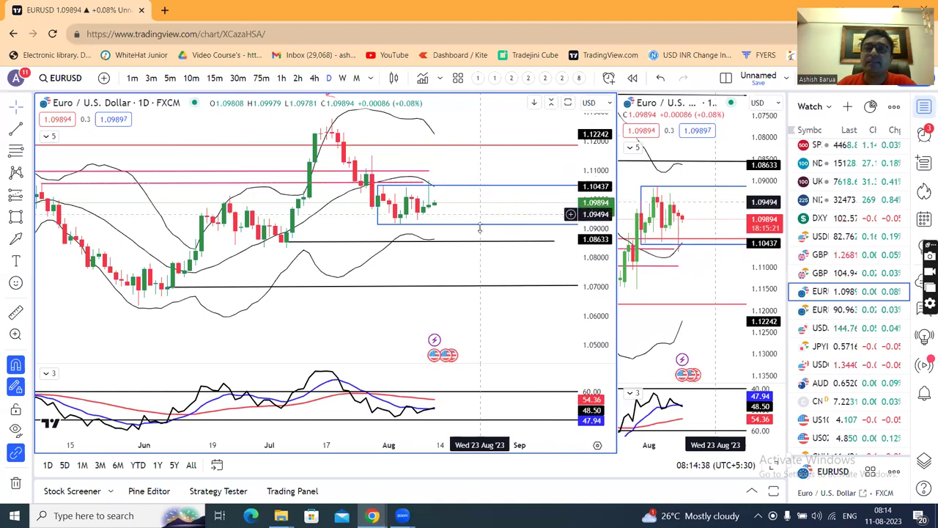
left_click(812, 311)
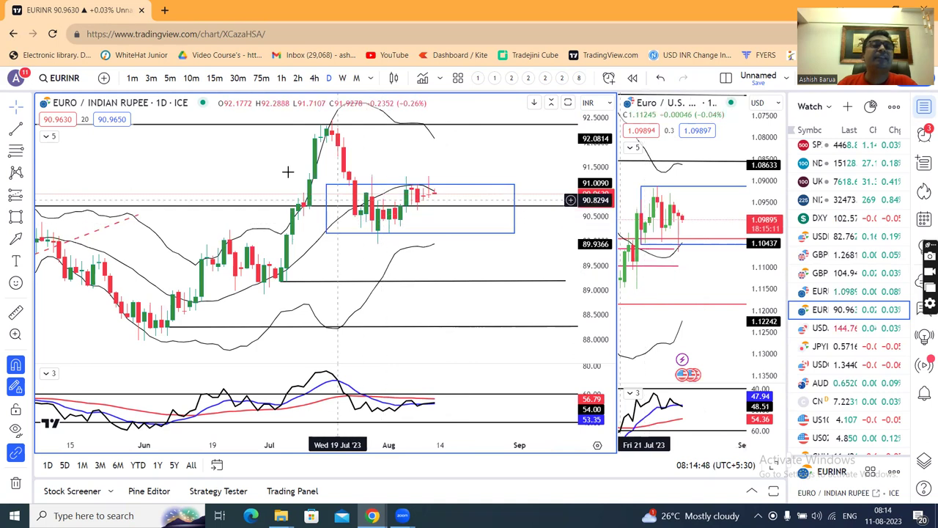
Load the USD/JPY daily chart, zoomed to show price against resistance near 145.318
left_click(838, 327)
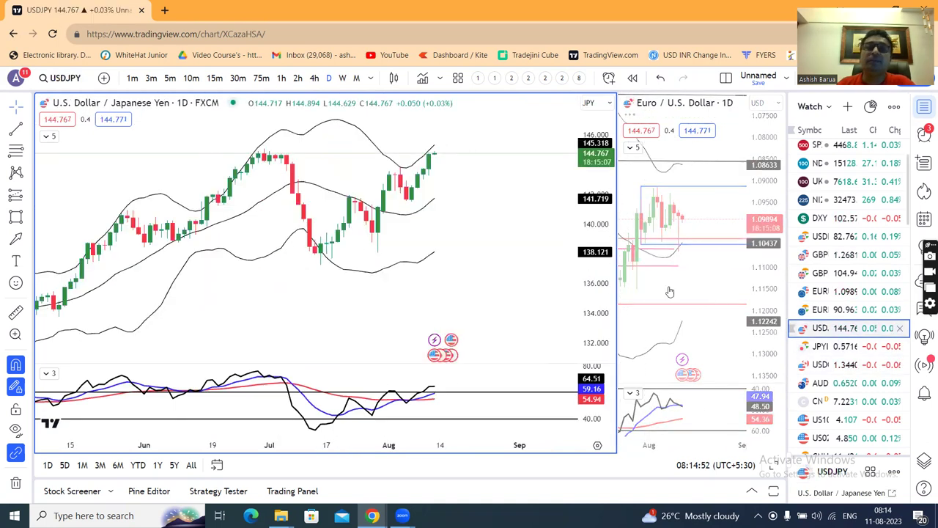
scroll(493, 199, "down", 2)
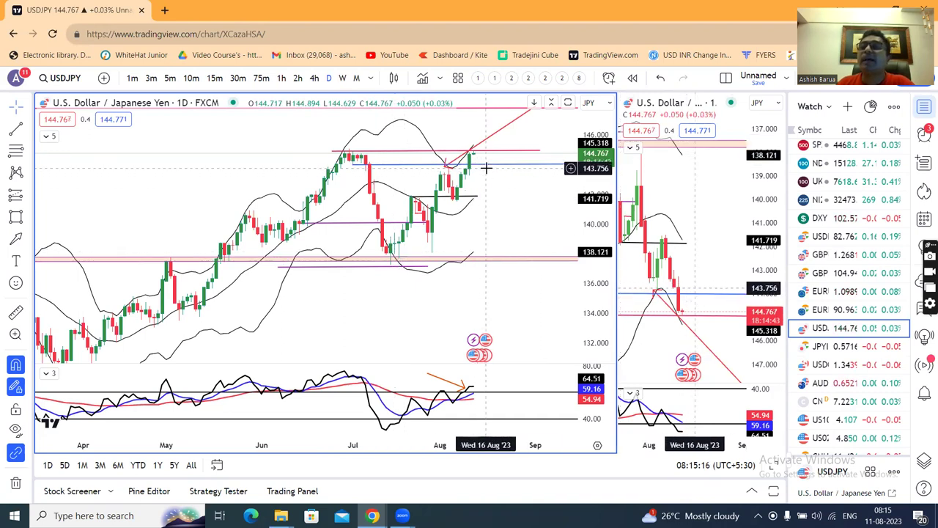
scroll(530, 194, "up", 2)
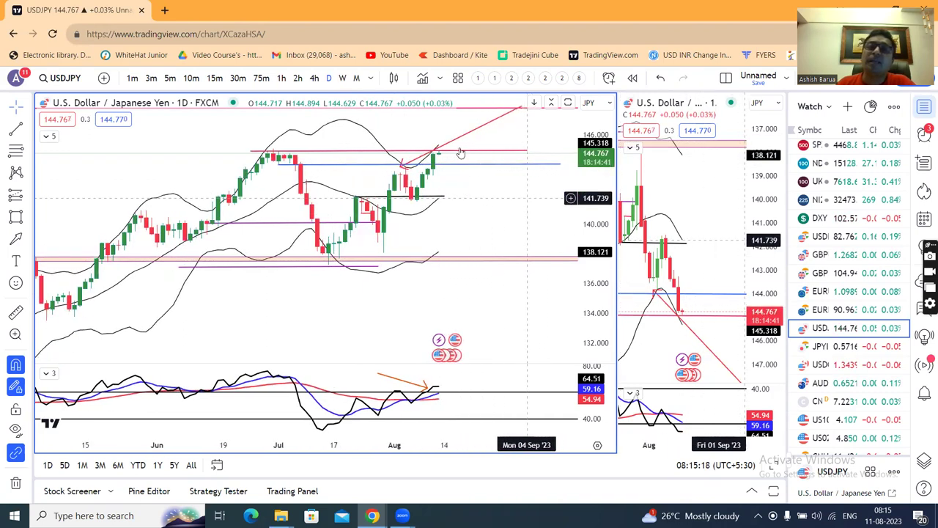